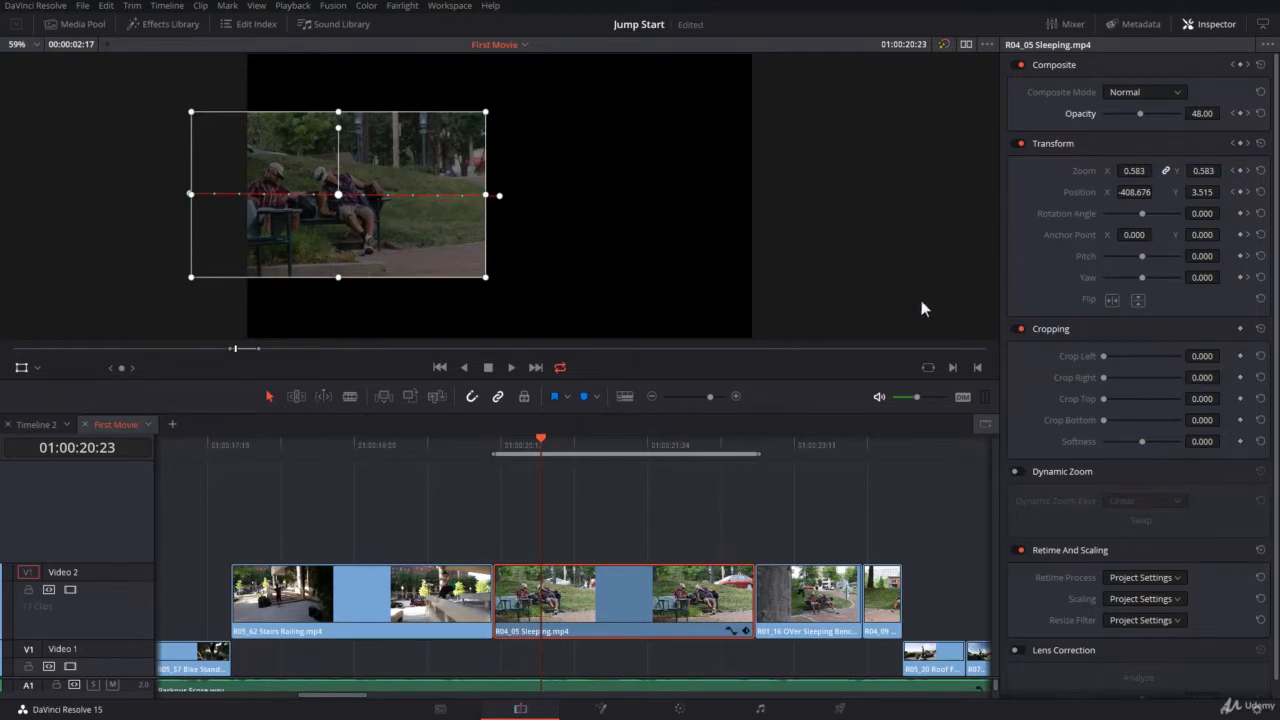
# Lower the Sleeping clip's opacity to about 14.78 at its ending keyframe, then check both keyframes
pyautogui.click(1247, 113)
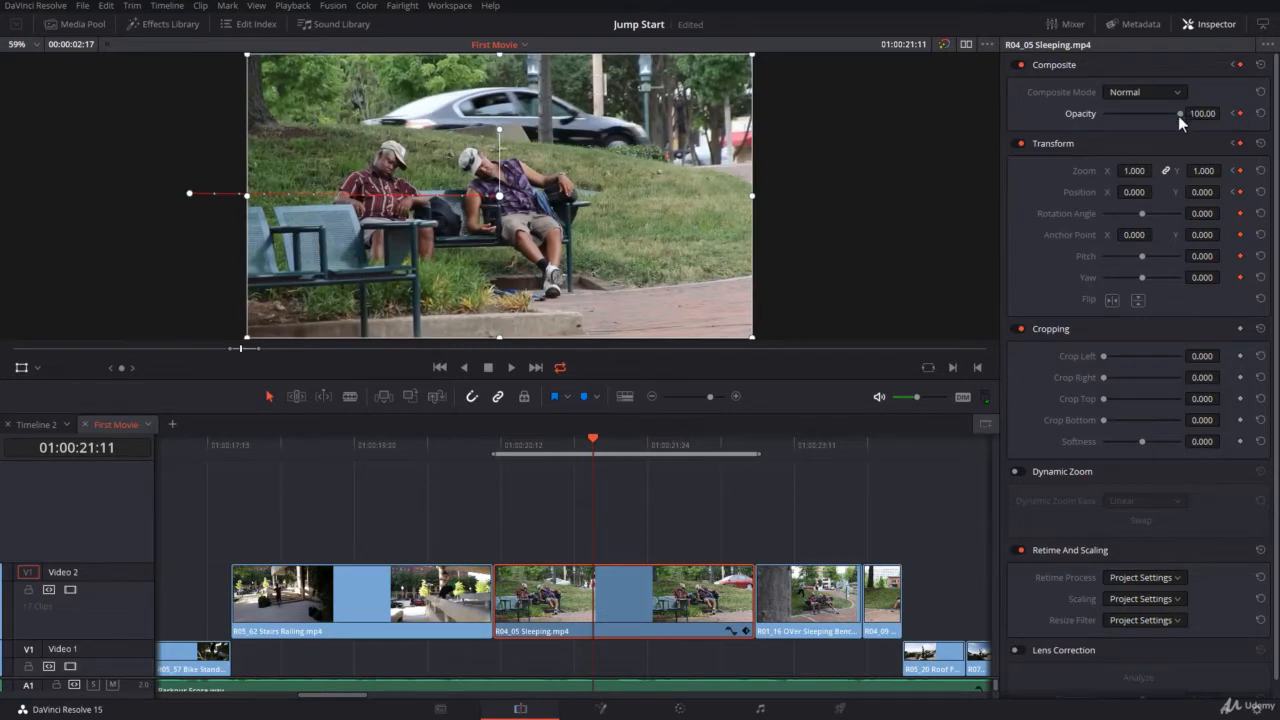
pyautogui.moveTo(1178, 115); pyautogui.dragTo(1114, 115)
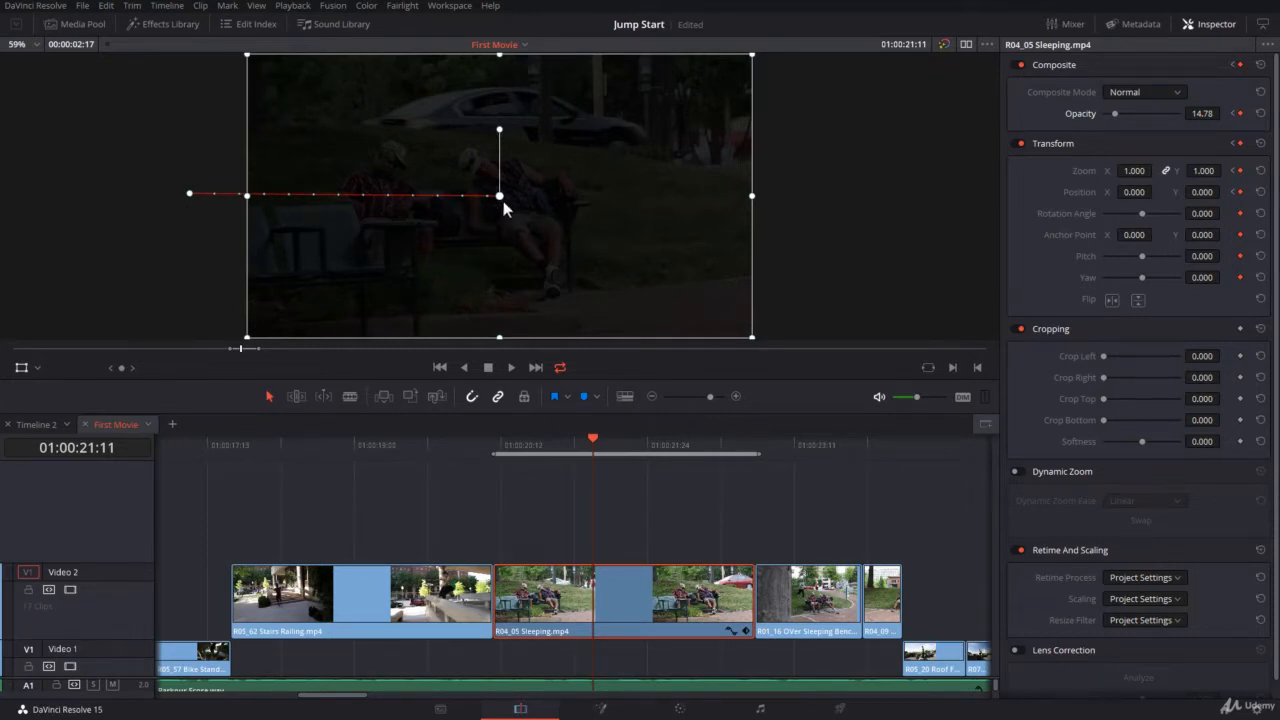
pyautogui.click(188, 193)
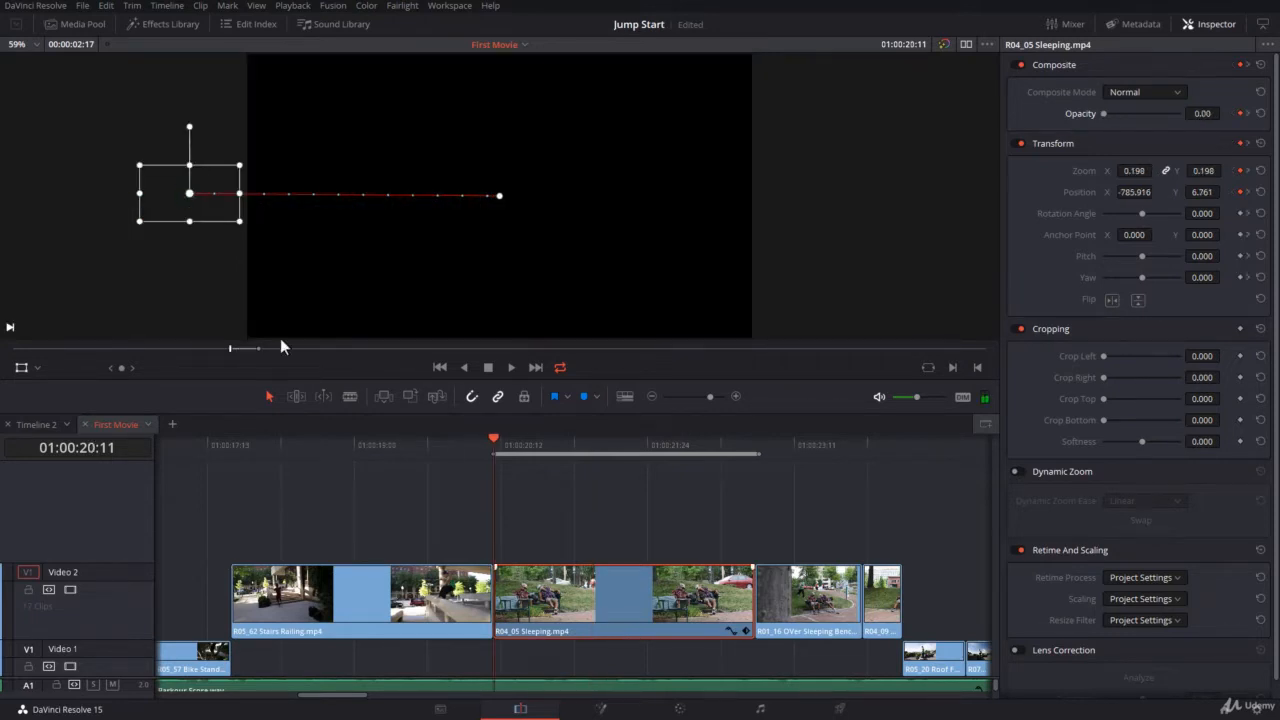
pyautogui.click(499, 197)
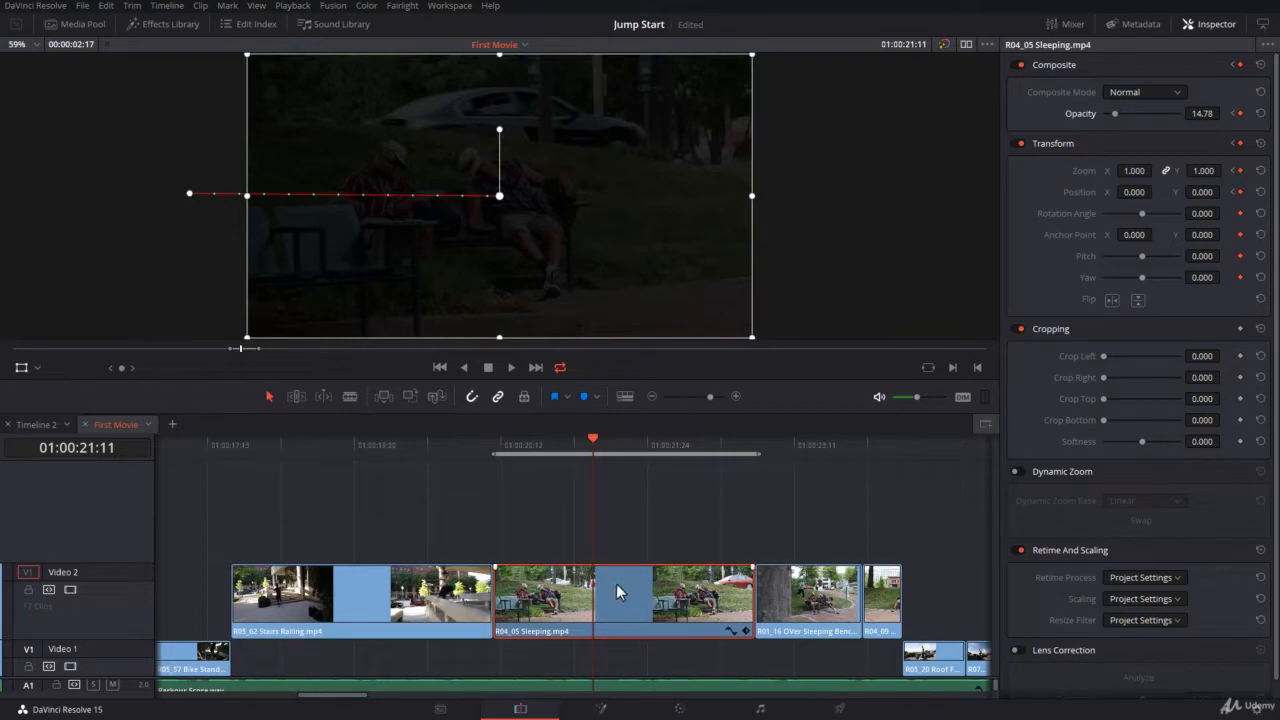
# Show the Sleeping clip's keyframe curves, switch from Opacity to Position Y, and select its keyframe
pyautogui.hotkey('shift', 'c')
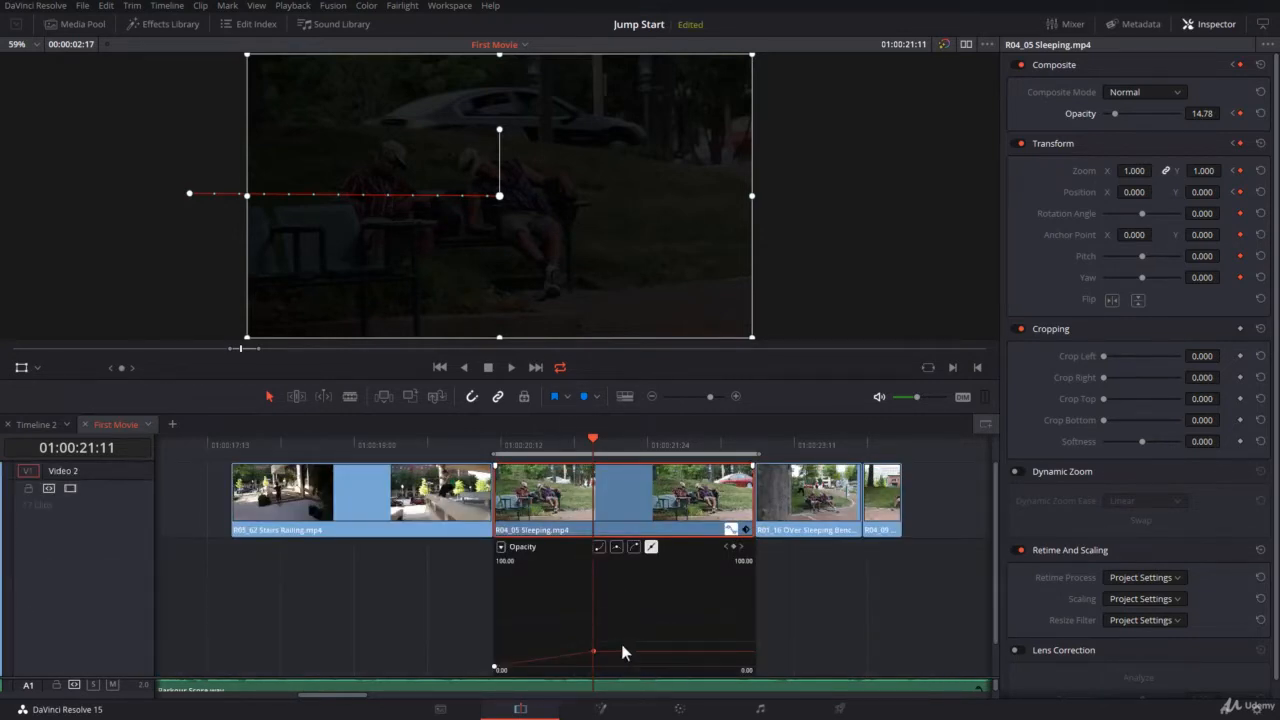
pyautogui.click(622, 643)
pyautogui.click(618, 617)
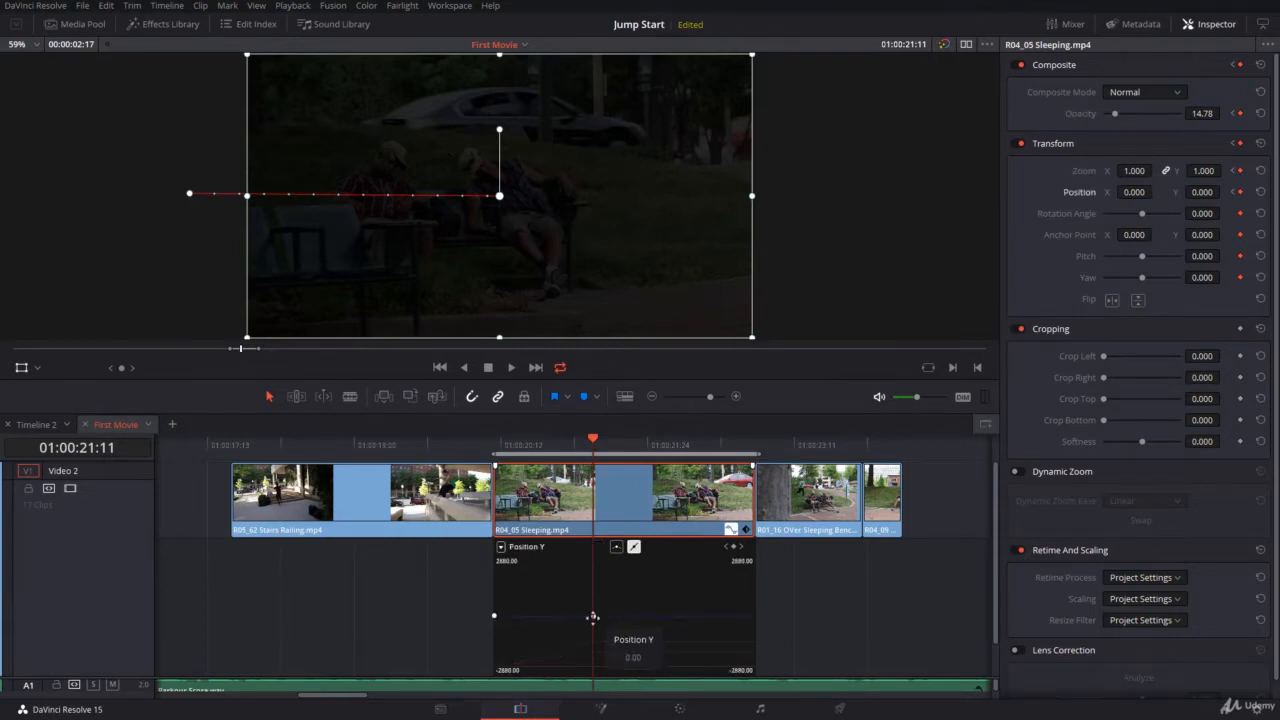
pyautogui.click(593, 617)
# Make the ending keyframe Smooth and drag its bezier handle to bend the path downward
pyautogui.rightClick(500, 196)
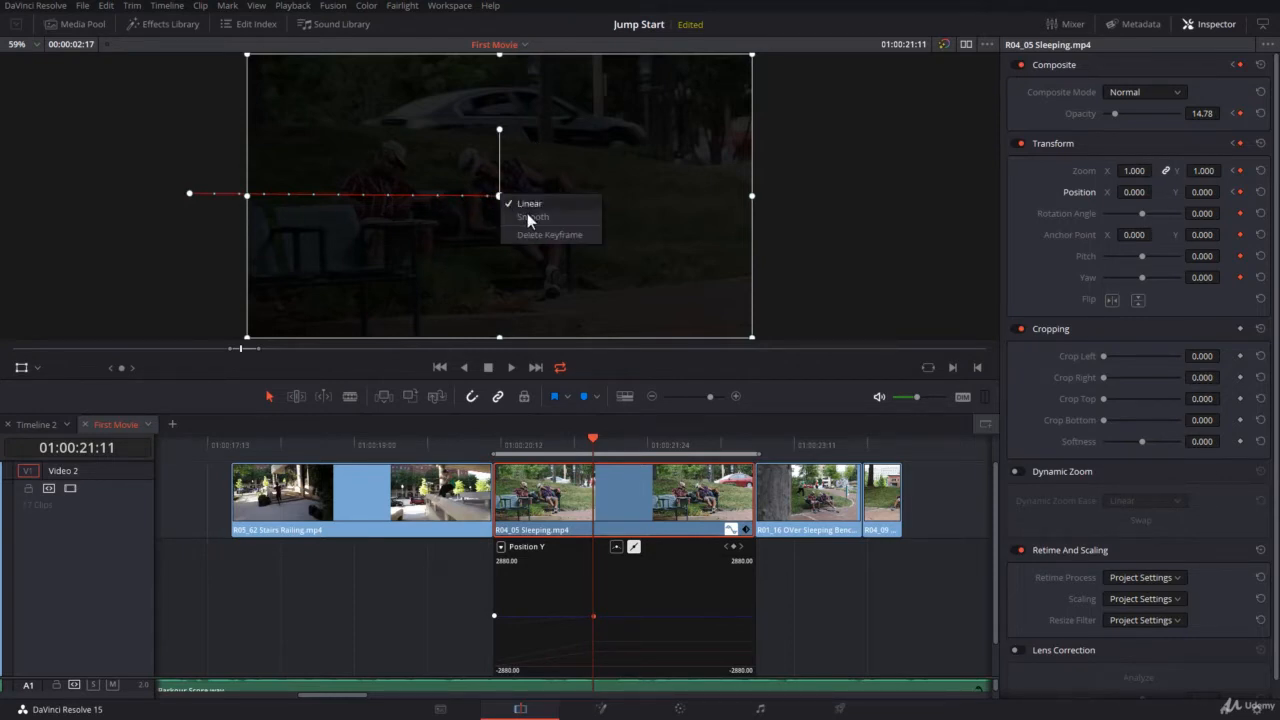
pyautogui.click(529, 217)
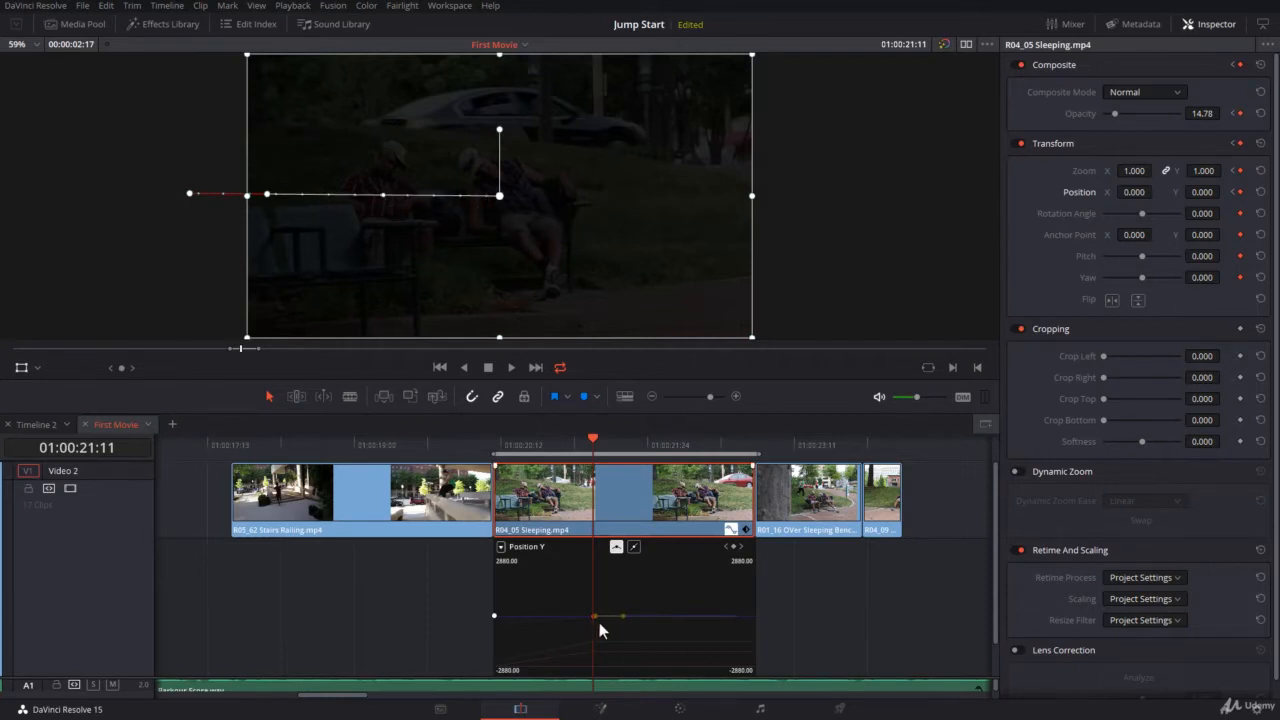
pyautogui.moveTo(584, 606)
pyautogui.click(266, 196)
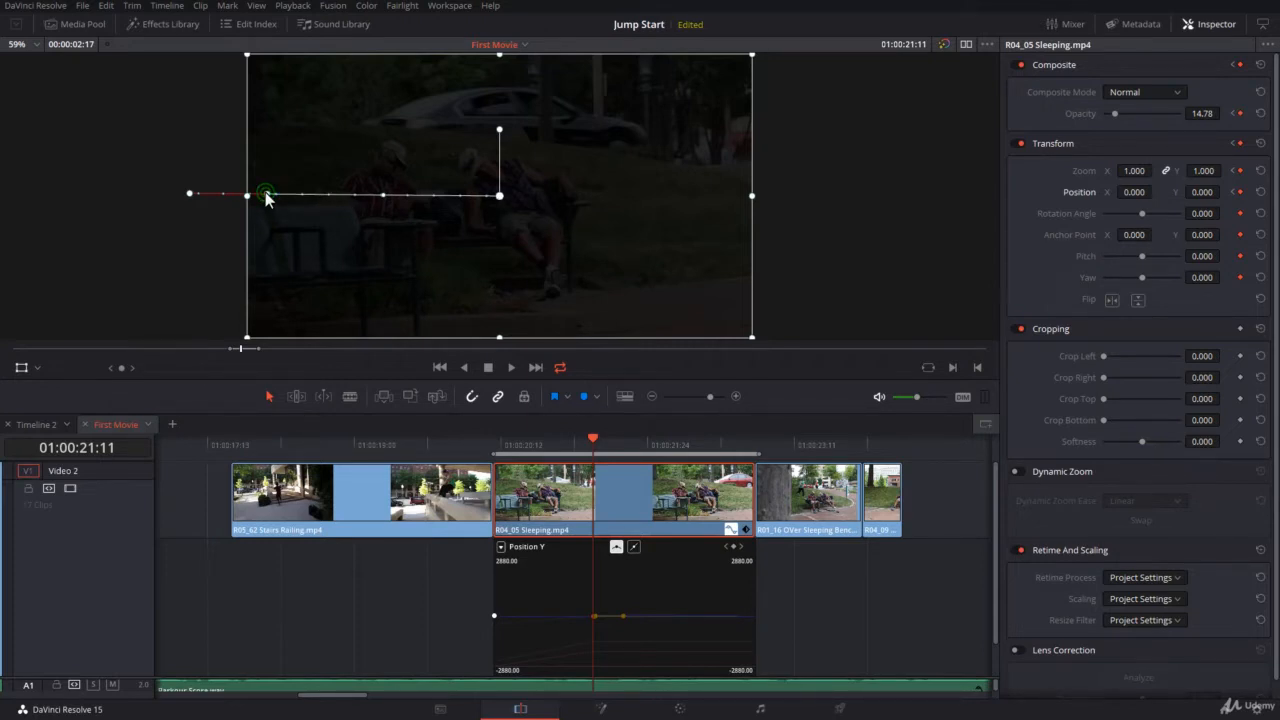
pyautogui.click(383, 196)
pyautogui.moveTo(267, 196); pyautogui.dragTo(425, 298)
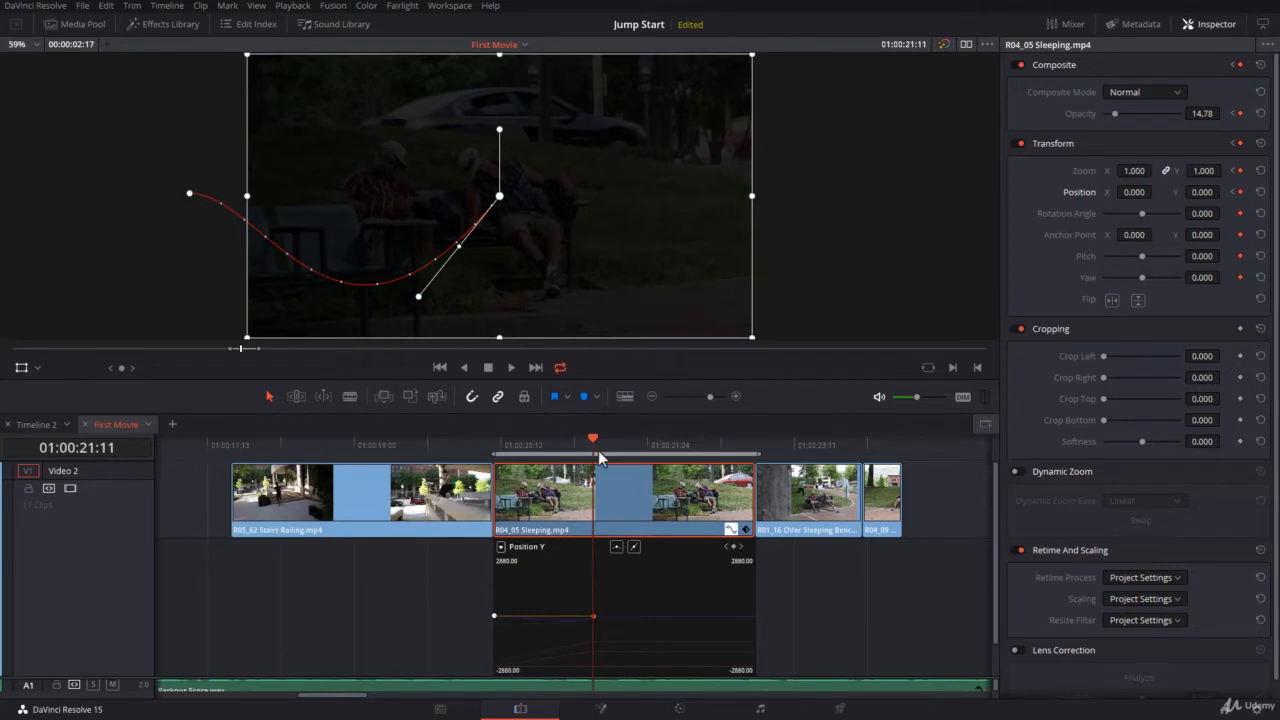
# Preview the curved motion at an earlier frame, then return to the path's keyframes
pyautogui.moveTo(594, 442); pyautogui.dragTo(603, 478)
pyautogui.press('[')
pyautogui.click(191, 196)
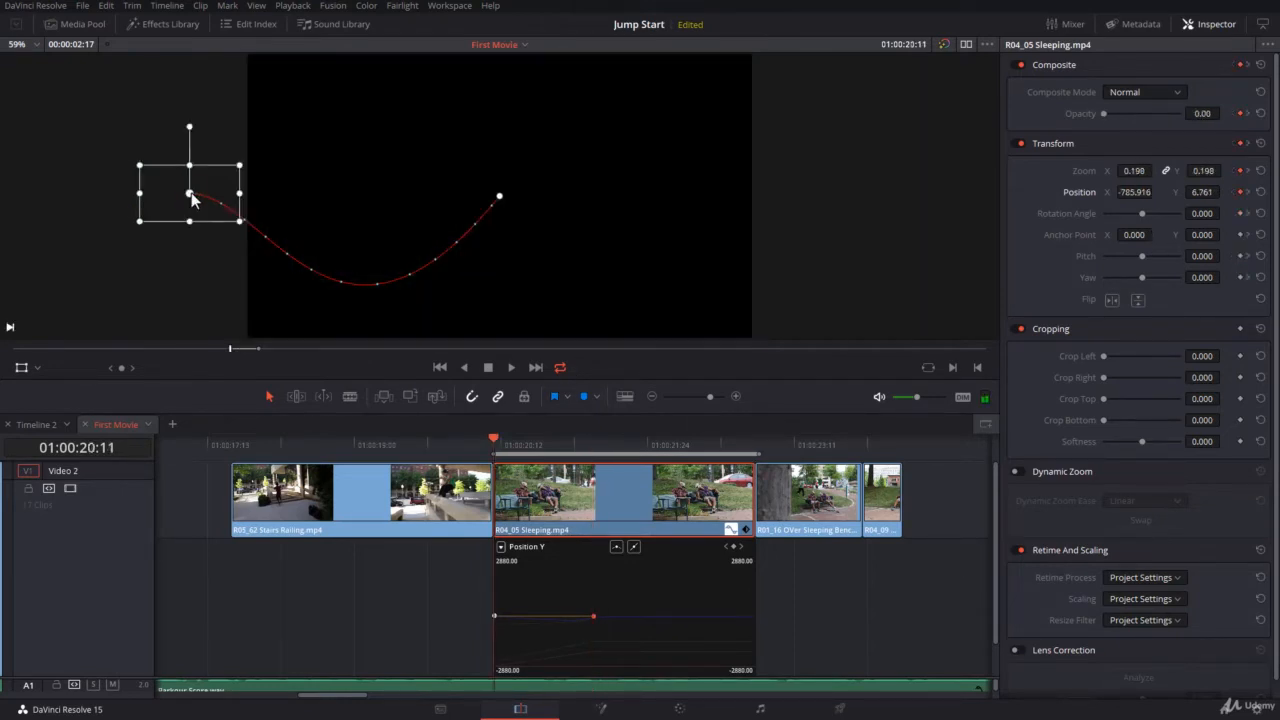
# Make the starting keyframe Smooth, drag its handle down-left into a U-shaped arc, and play it back
pyautogui.rightClick(193, 198)
pyautogui.click(207, 217)
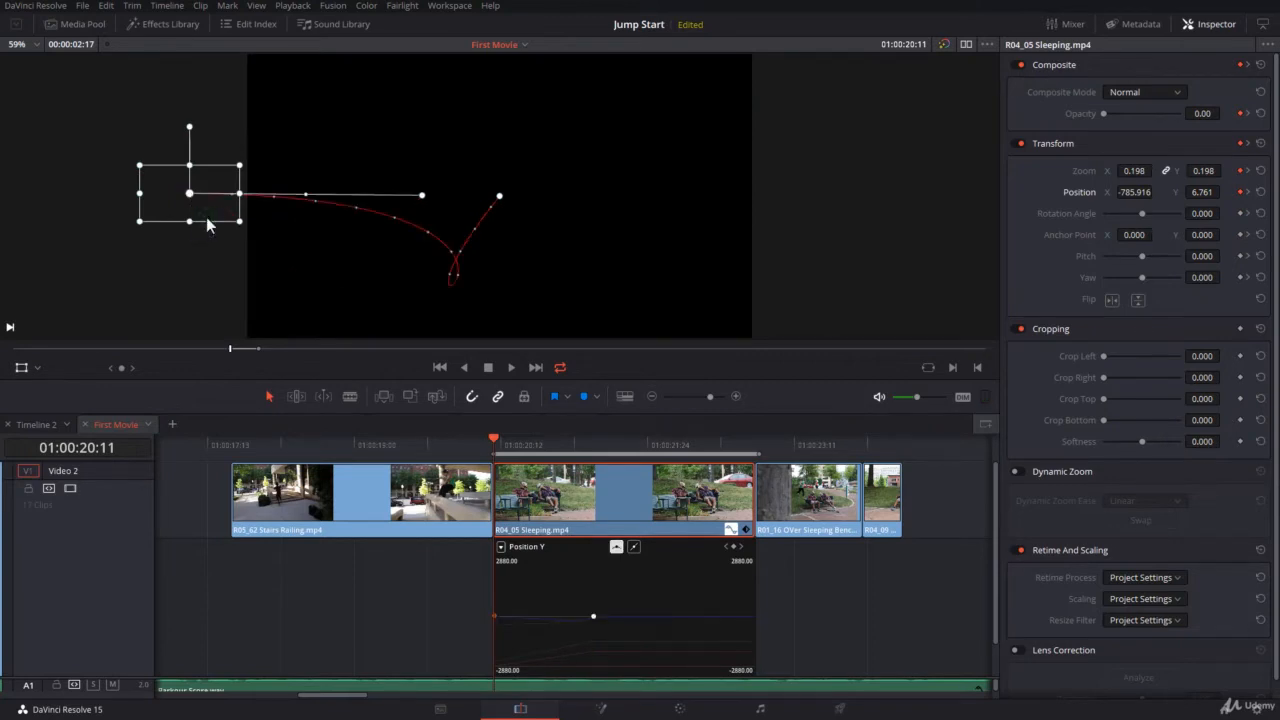
pyautogui.click(499, 197)
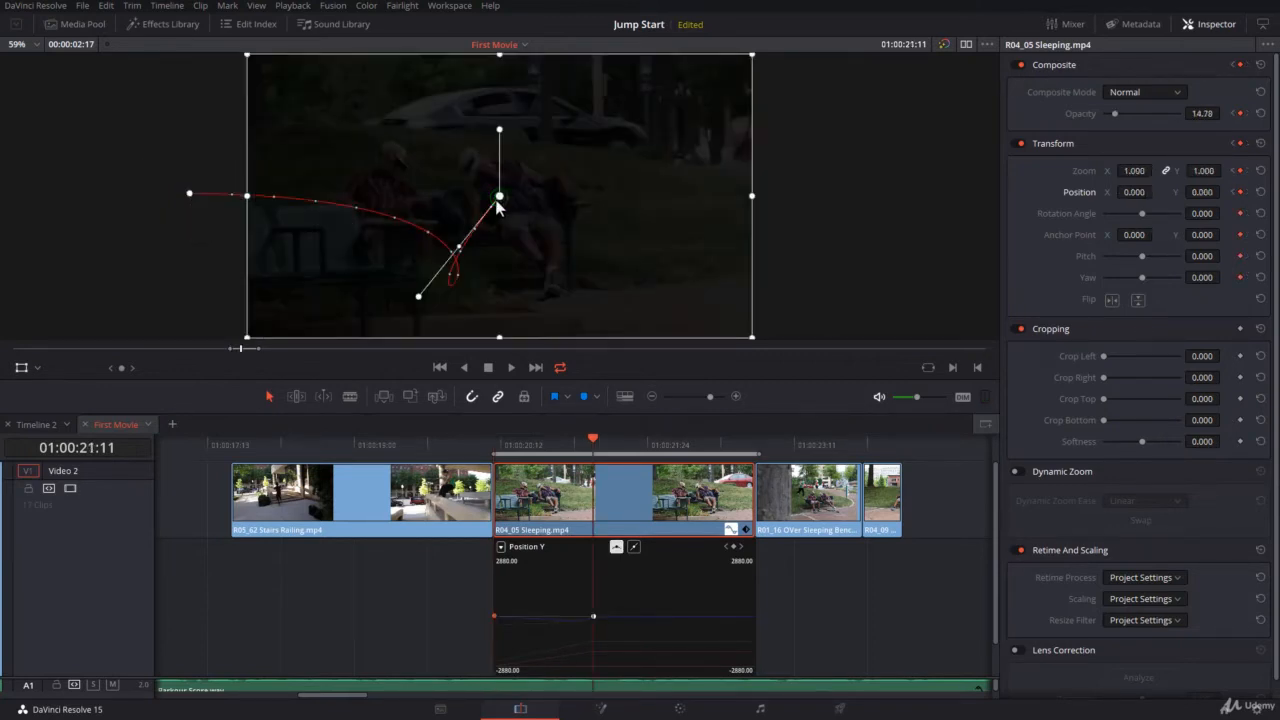
pyautogui.click(190, 195)
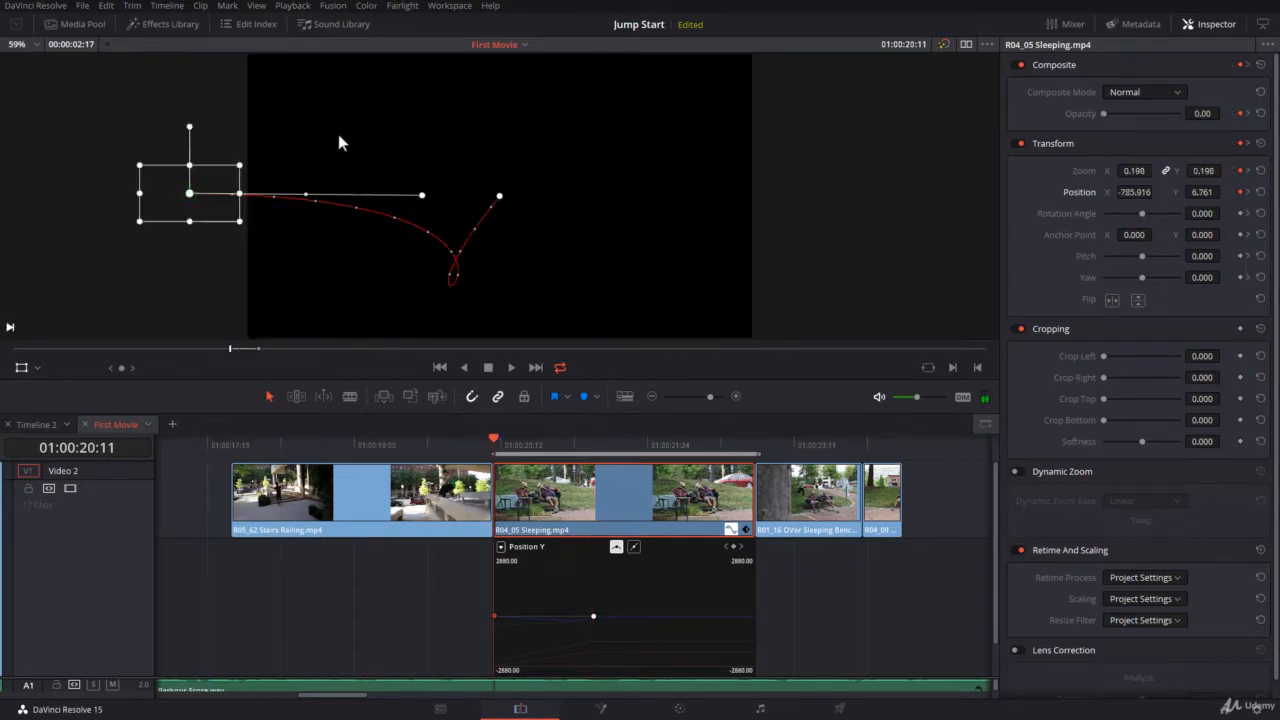
pyautogui.click(423, 198)
pyautogui.moveTo(423, 198); pyautogui.dragTo(190, 250)
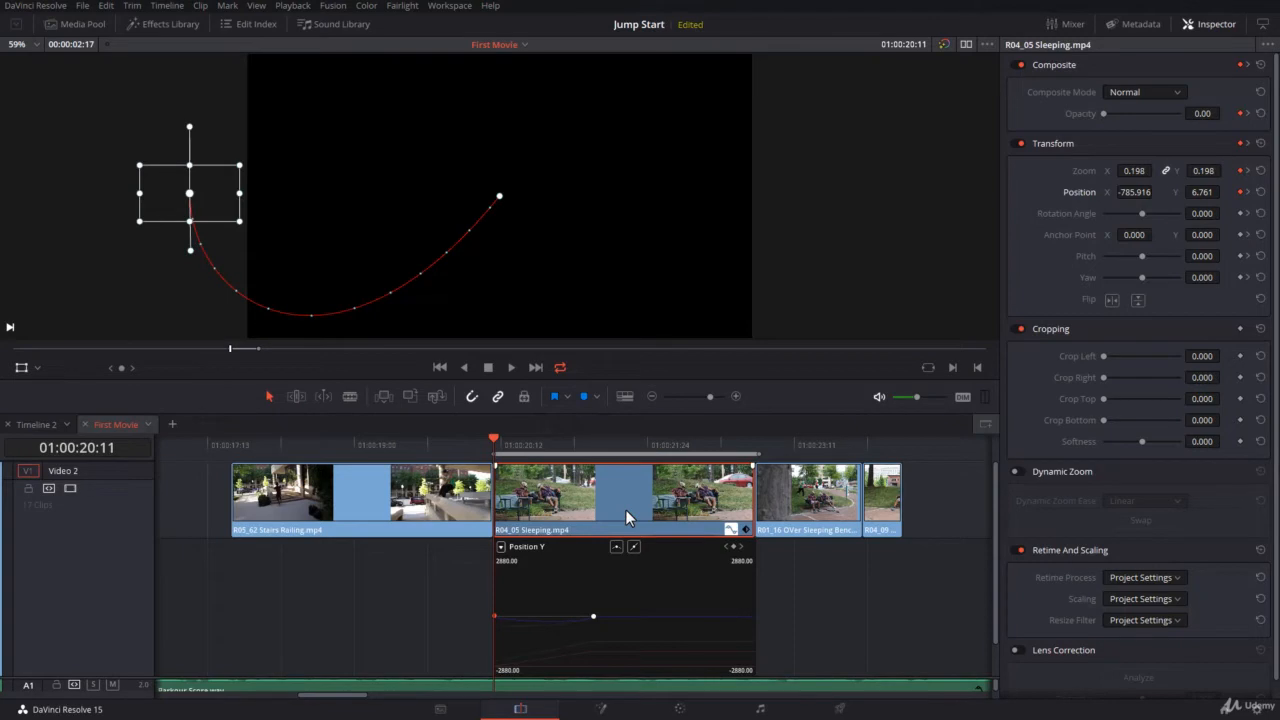
pyautogui.press('space')
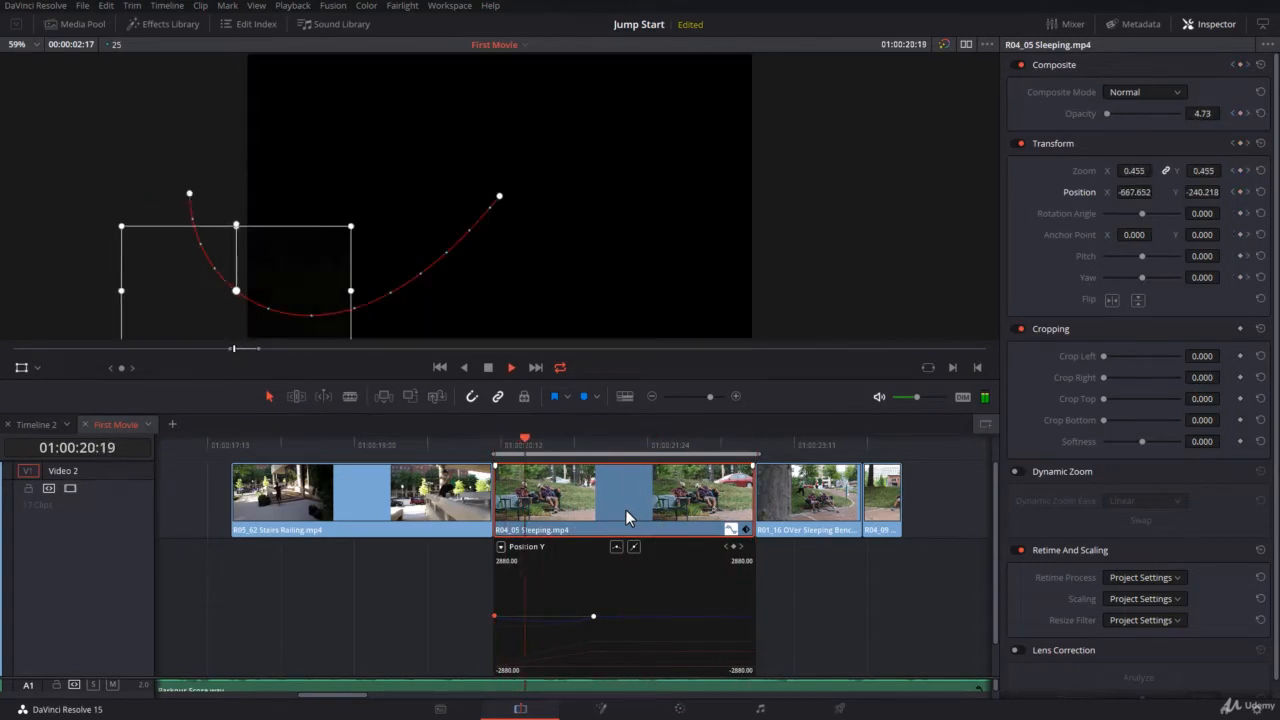
# Swing the start handle up and right so the path leaves horizontally before dipping
pyautogui.press('space')
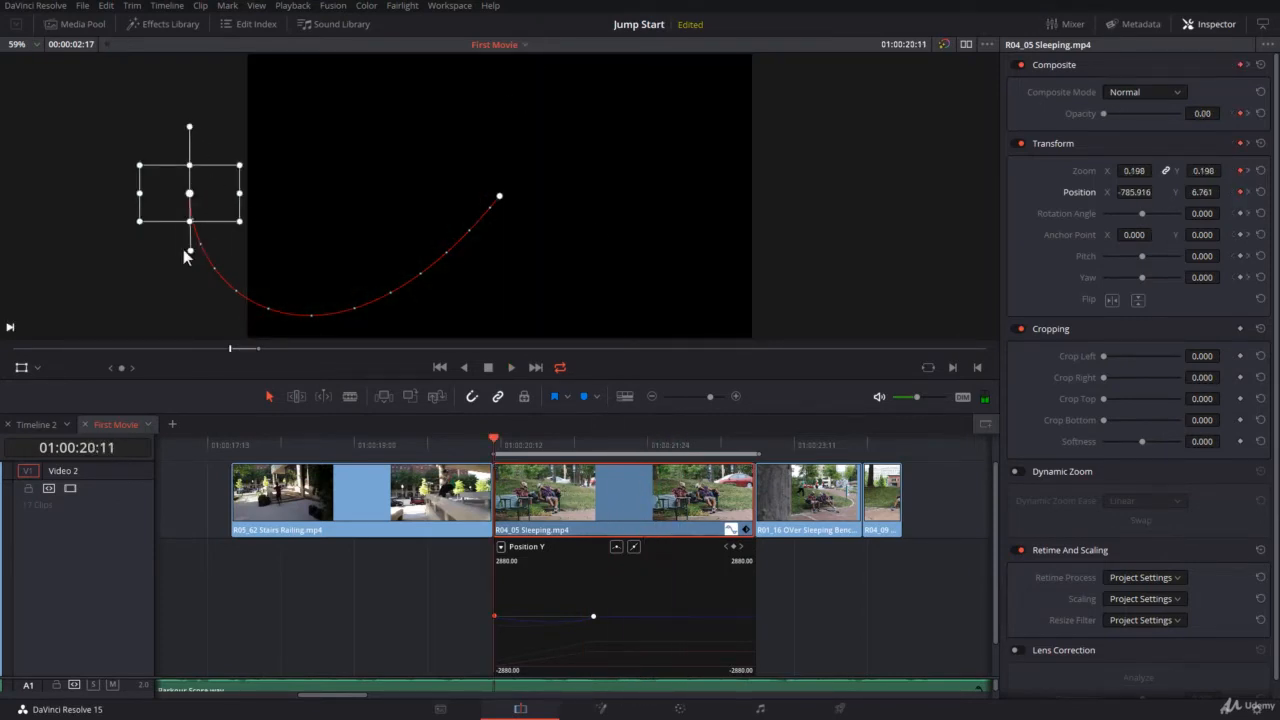
pyautogui.moveTo(189, 252); pyautogui.dragTo(322, 193)
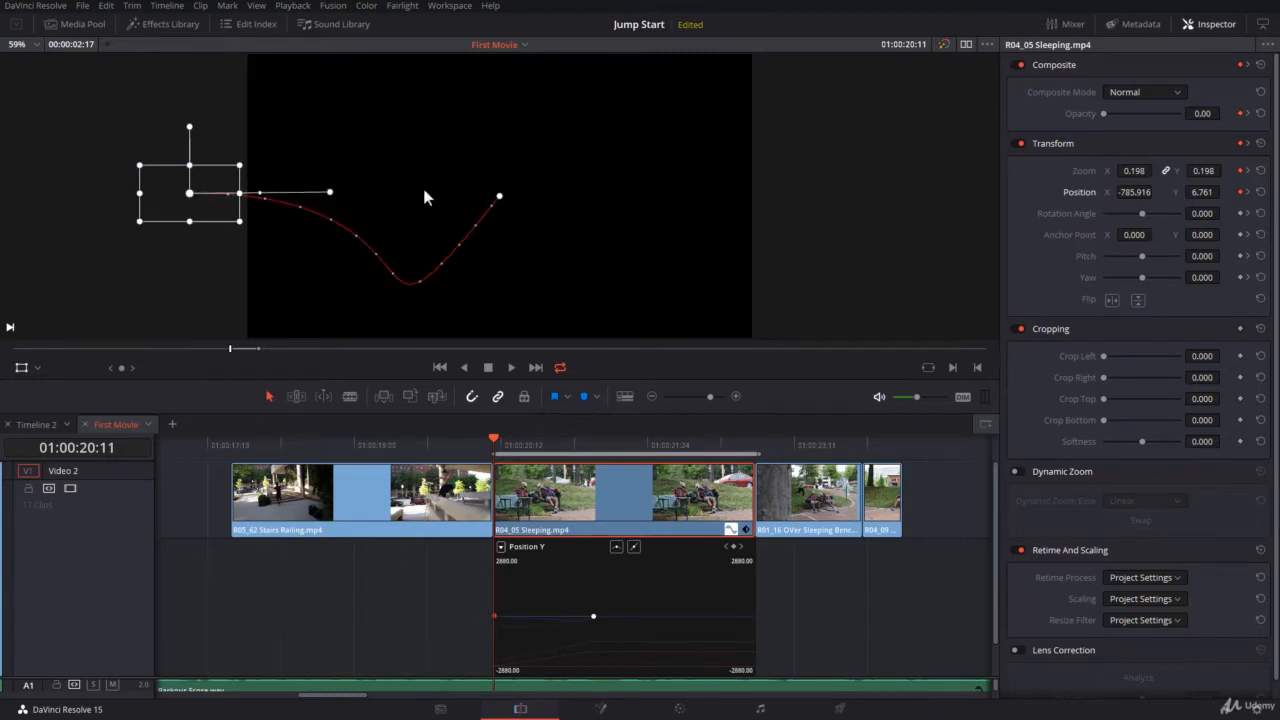
pyautogui.click(500, 197)
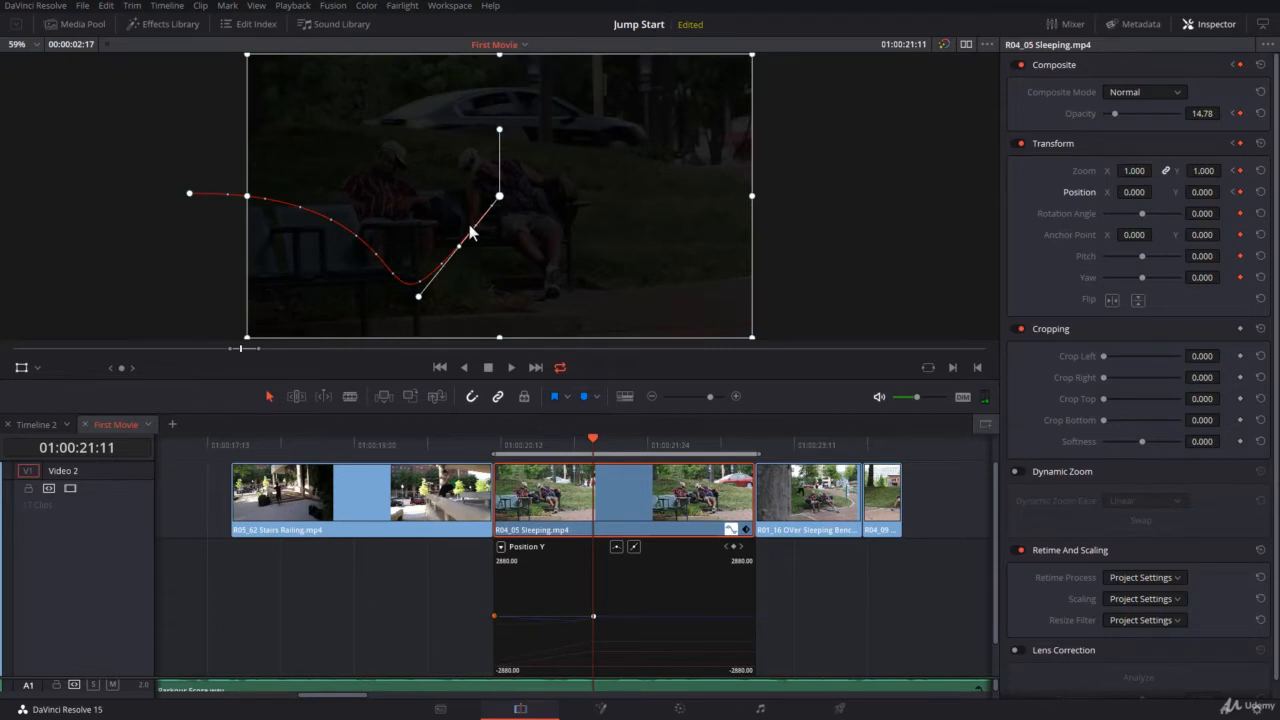
# Set the path's starting keyframe to Linear
pyautogui.click(190, 195)
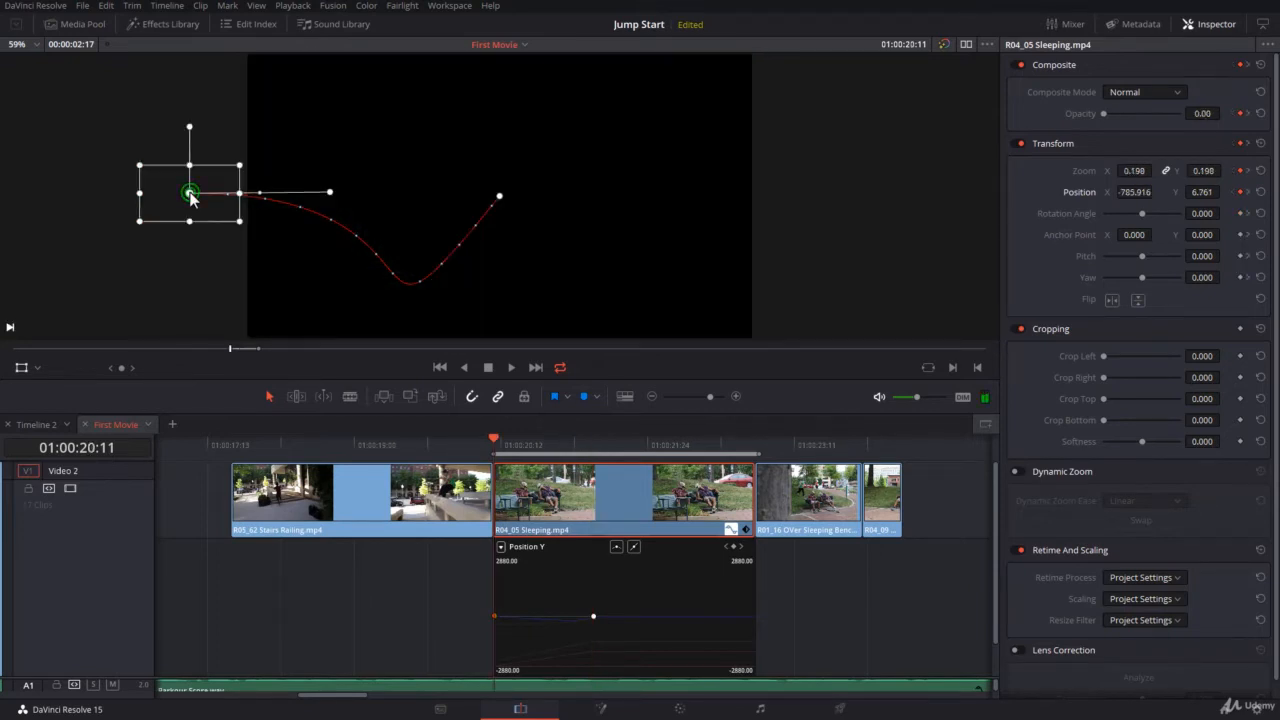
pyautogui.rightClick(190, 195)
pyautogui.click(216, 204)
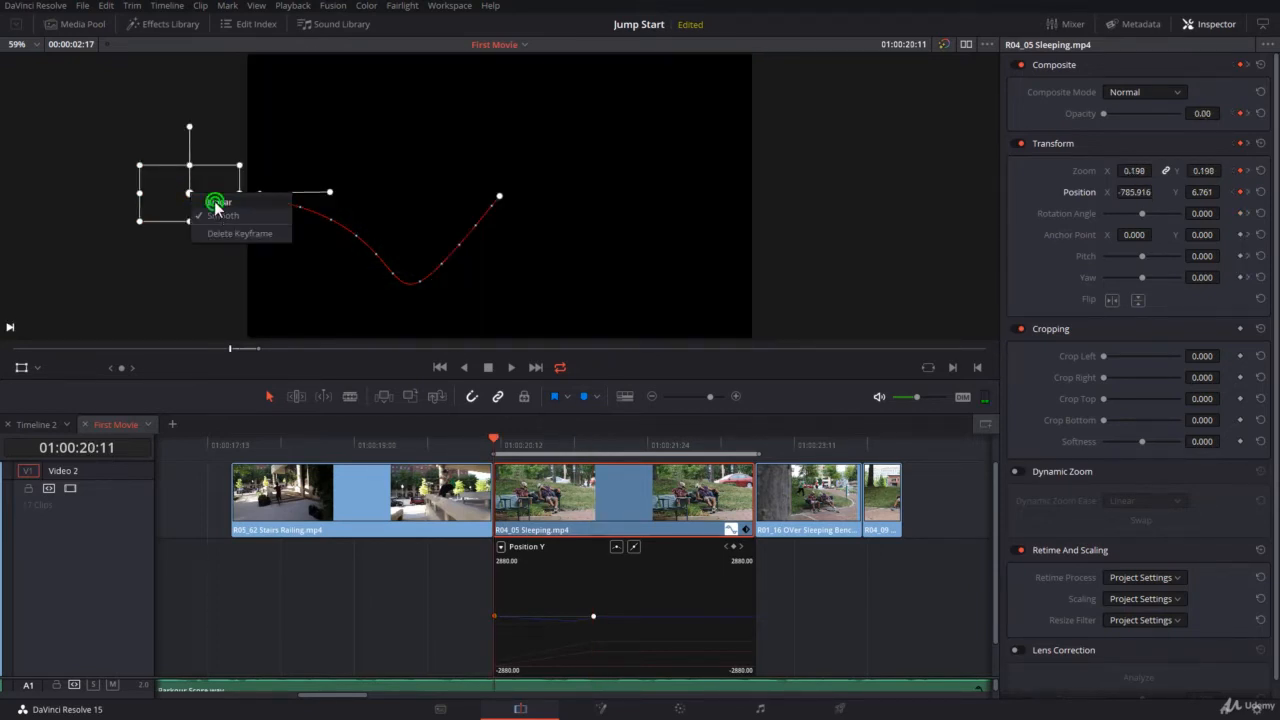
# Adjust the ending keyframe's bezier and easing handles so the path climbs straight into its end point
pyautogui.click(499, 198)
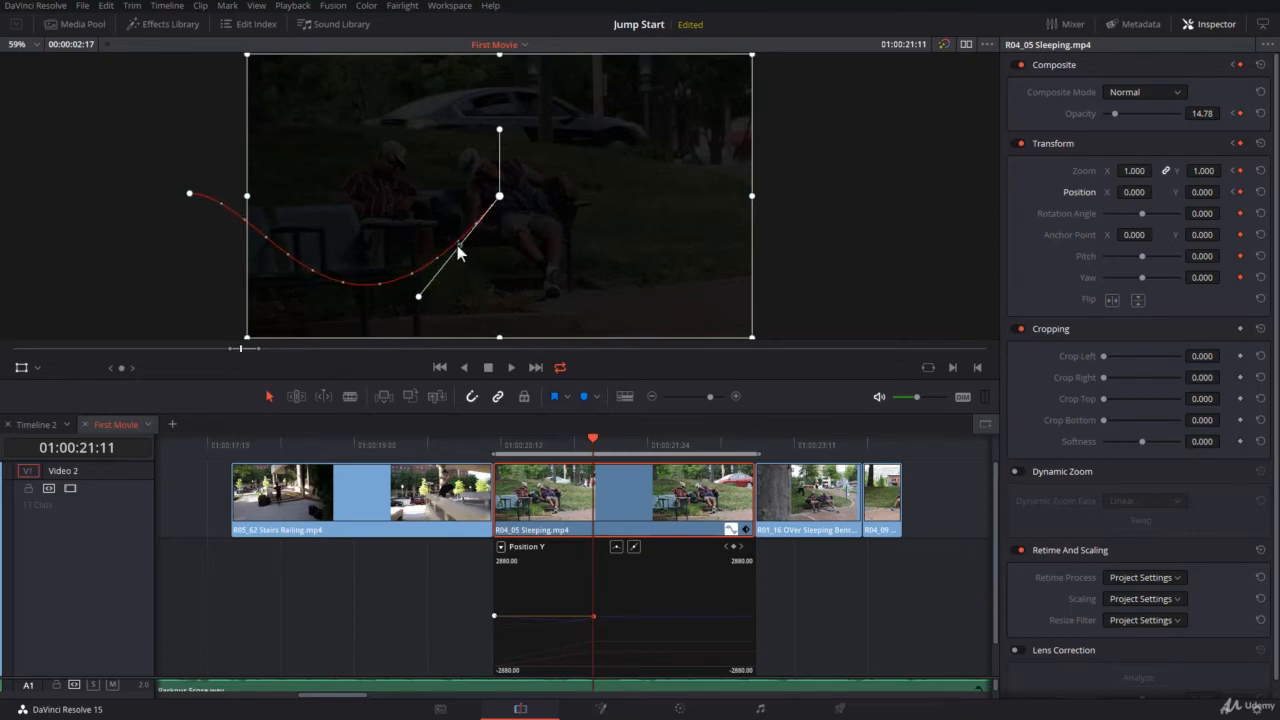
pyautogui.moveTo(457, 247); pyautogui.dragTo(446, 269)
pyautogui.click(432, 283)
pyautogui.moveTo(479, 219); pyautogui.dragTo(484, 208)
# After a playback preview, set the ending keyframe to Linear, restoring a straight horizontal path
pyautogui.press('space')
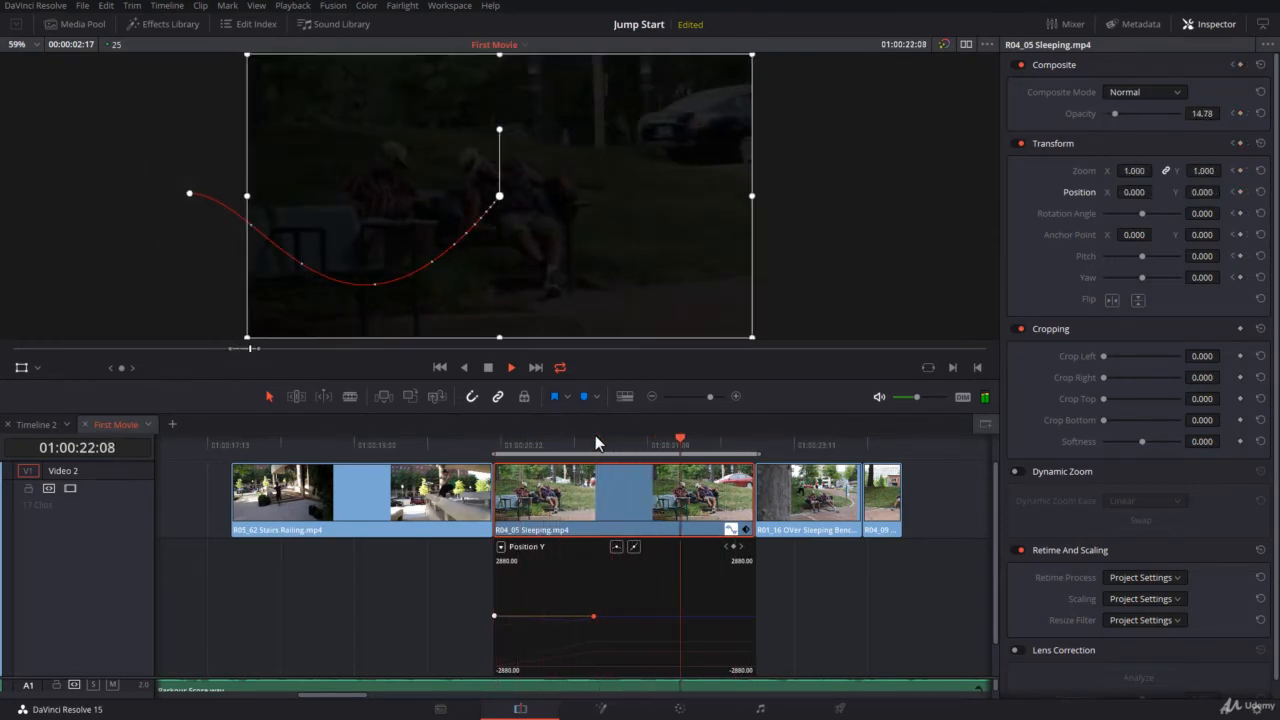
pyautogui.click(595, 435)
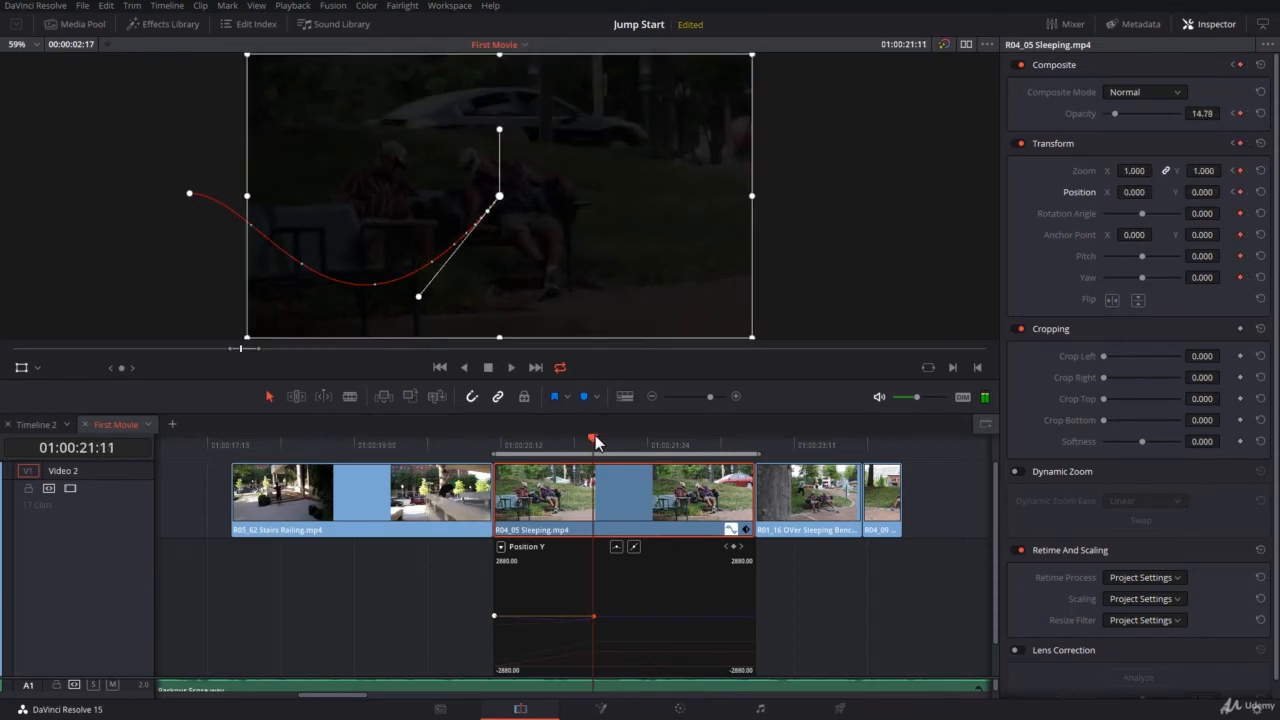
pyautogui.rightClick(501, 198)
pyautogui.click(516, 207)
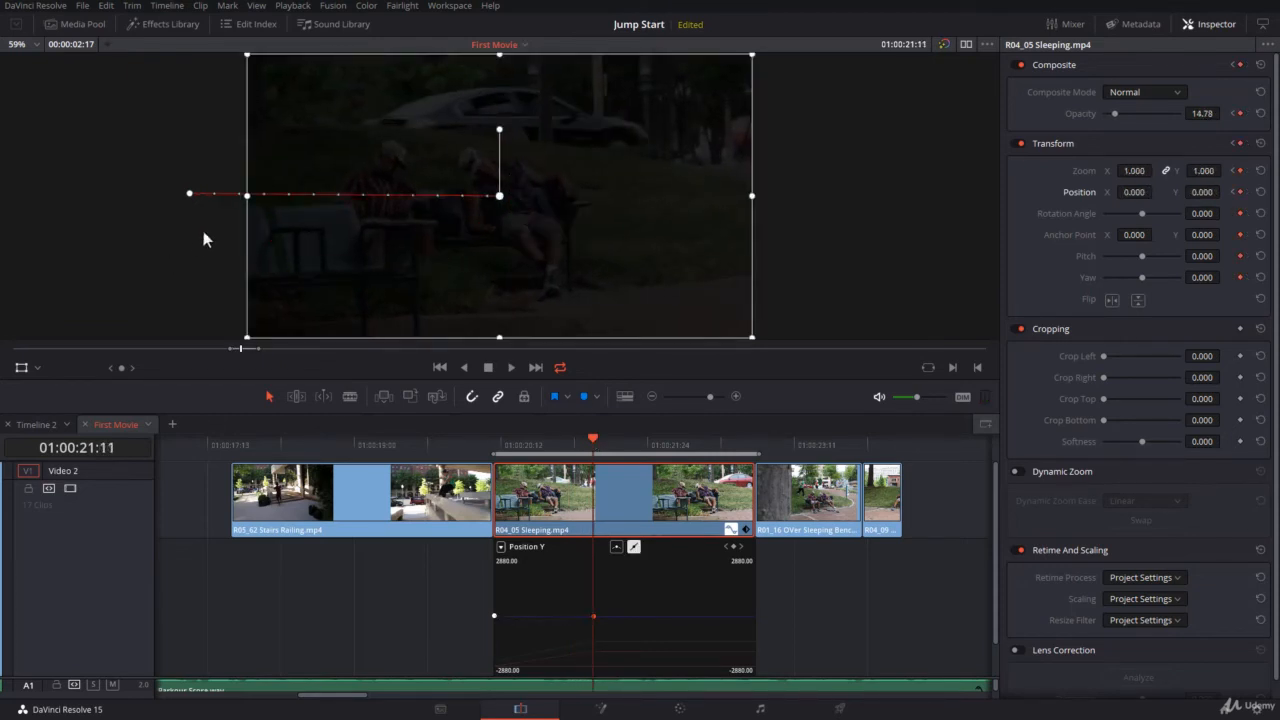
# Set the ending keyframe back to Smooth, then play and scrub to check the eased motion
pyautogui.rightClick(500, 196)
pyautogui.click(519, 218)
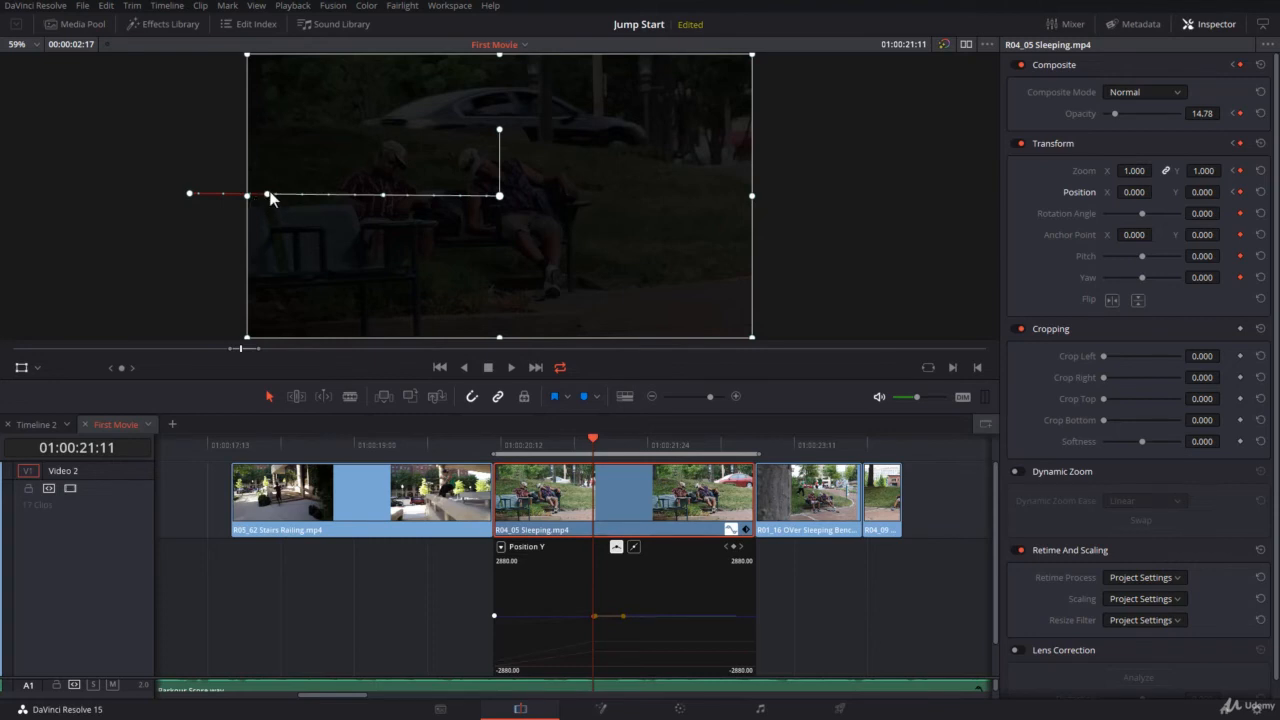
pyautogui.click(384, 193)
pyautogui.hotkey('alt', '/')
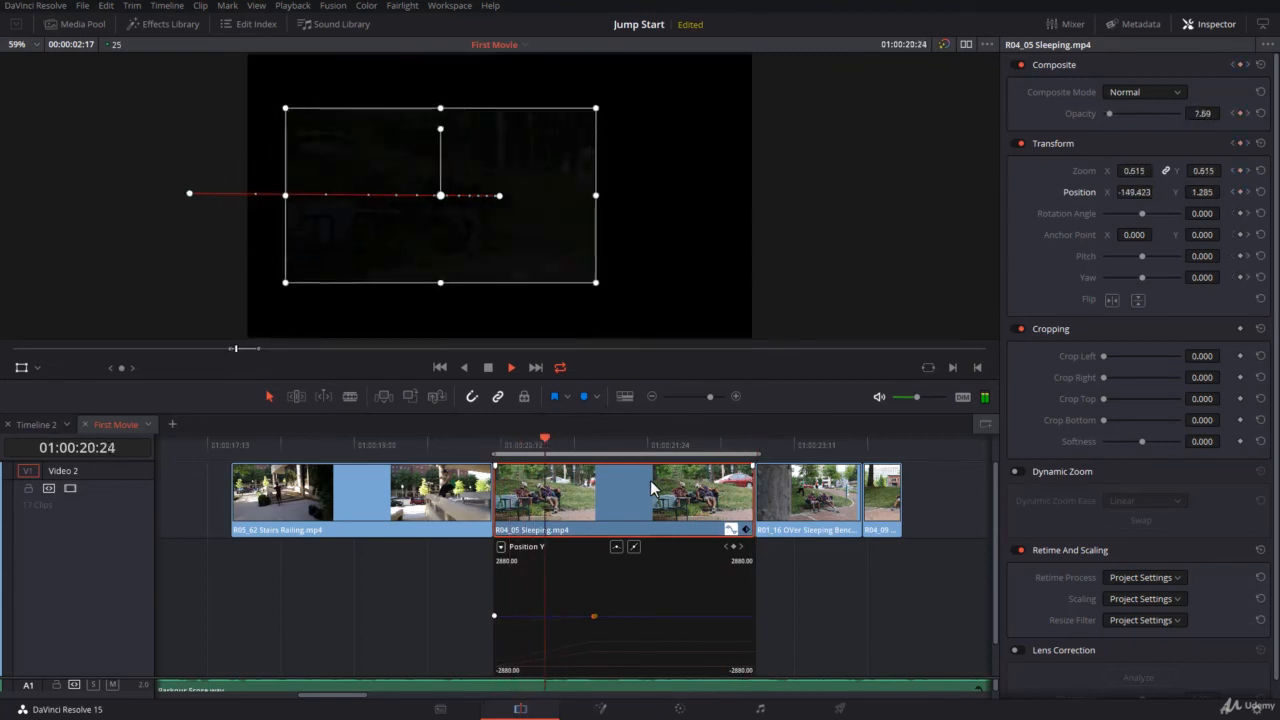
pyautogui.press('space')
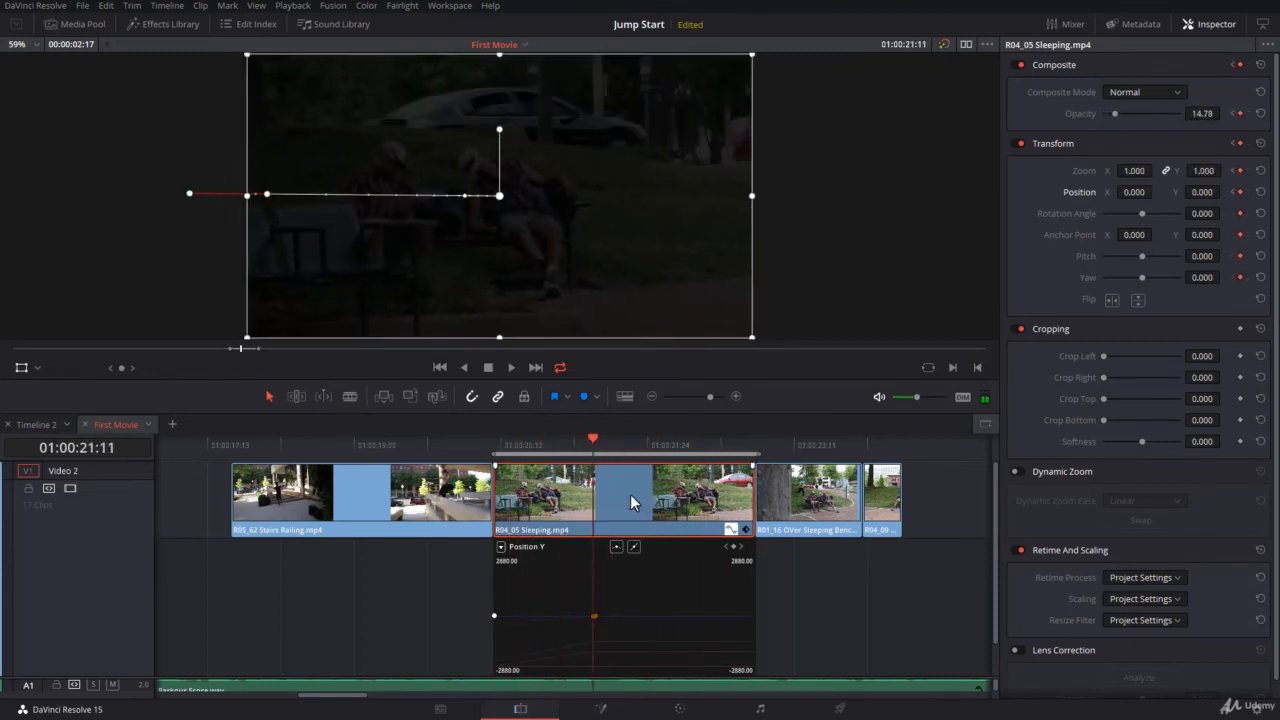
pyautogui.moveTo(596, 438); pyautogui.dragTo(644, 442)
pyautogui.rightClick(500, 198)
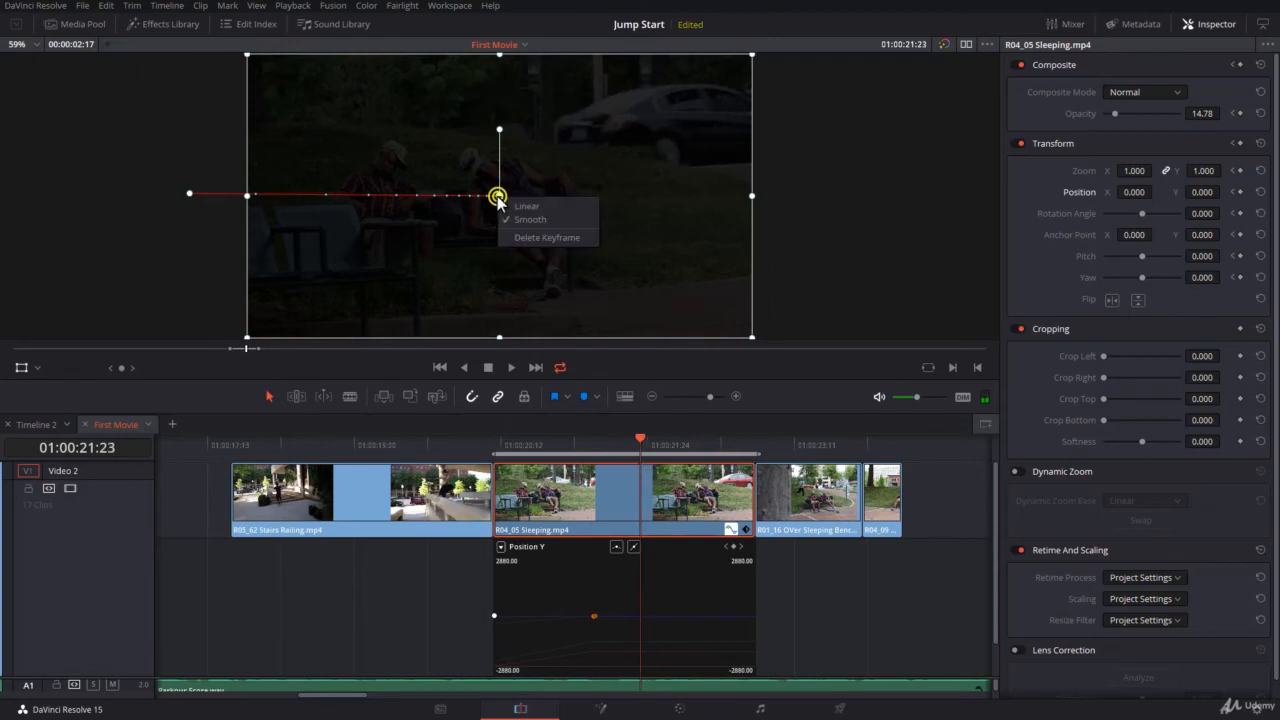
pyautogui.click(499, 195)
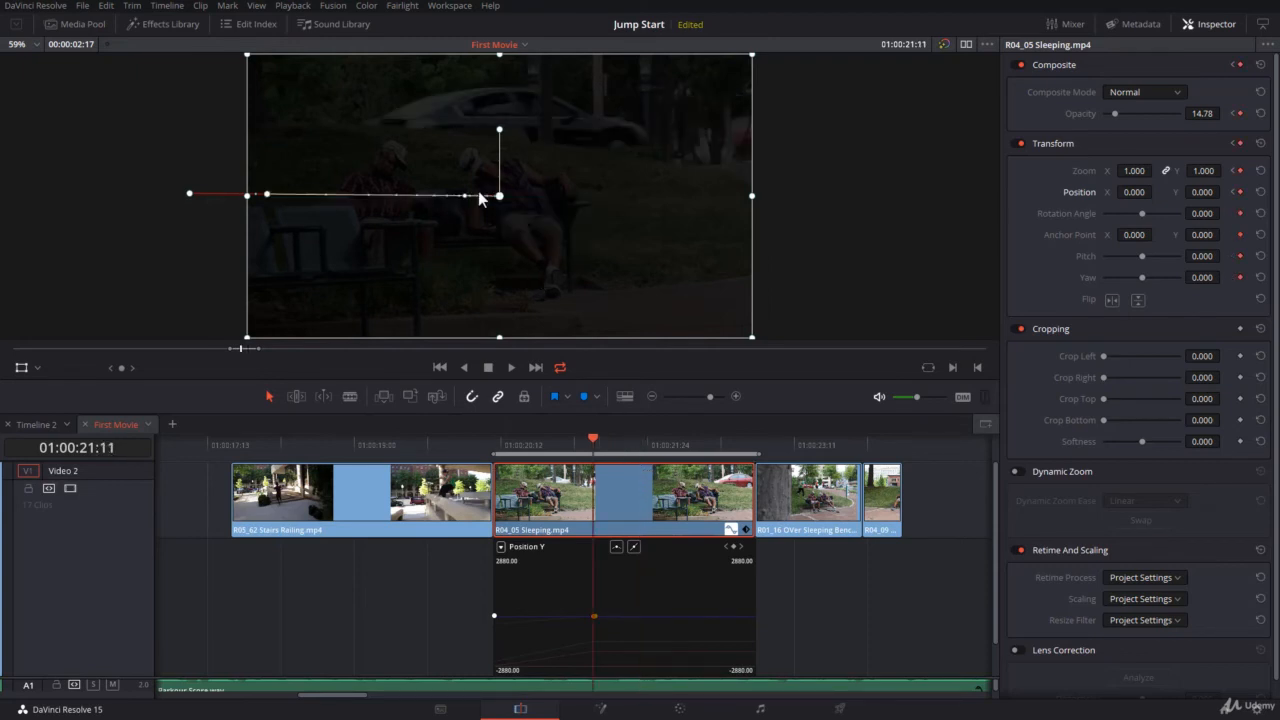
pyautogui.moveTo(266, 195); pyautogui.dragTo(378, 152)
pyautogui.hotkey('ctrl', 'z')
# Play the Sleeping clip's fade-in, zoom and slide from a point just before it begins
pyautogui.click(512, 441)
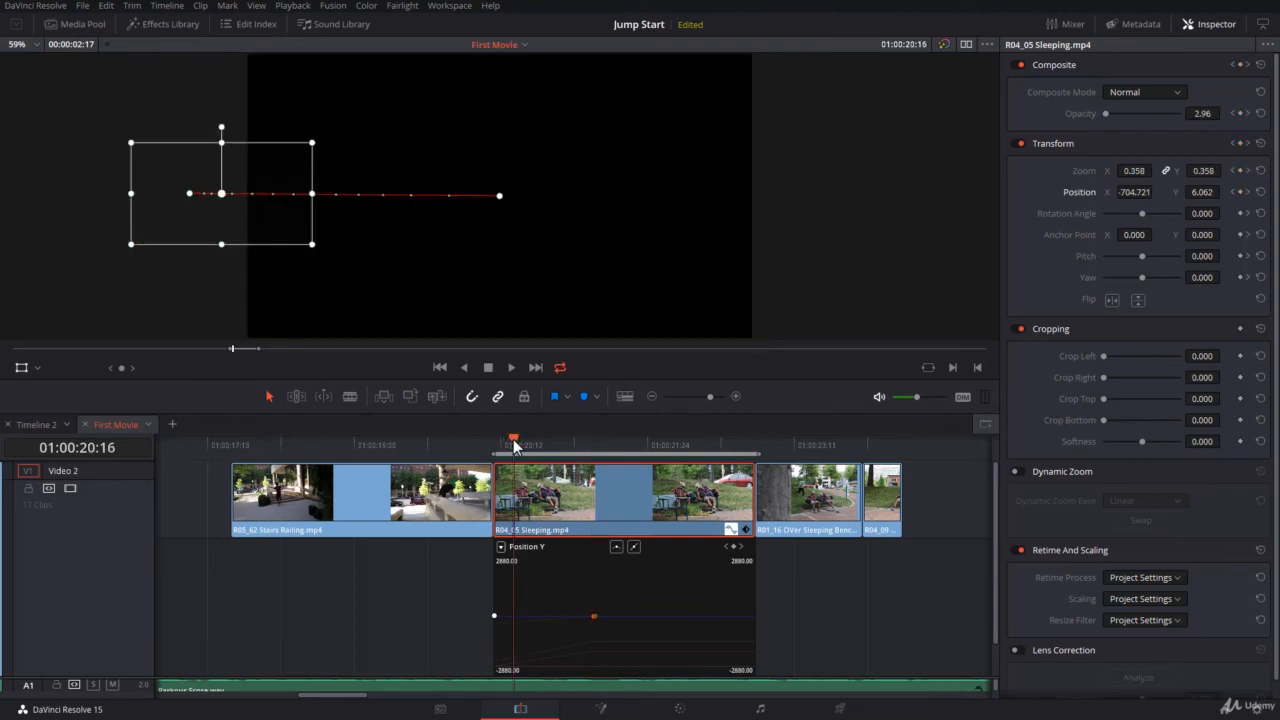
pyautogui.press('space')
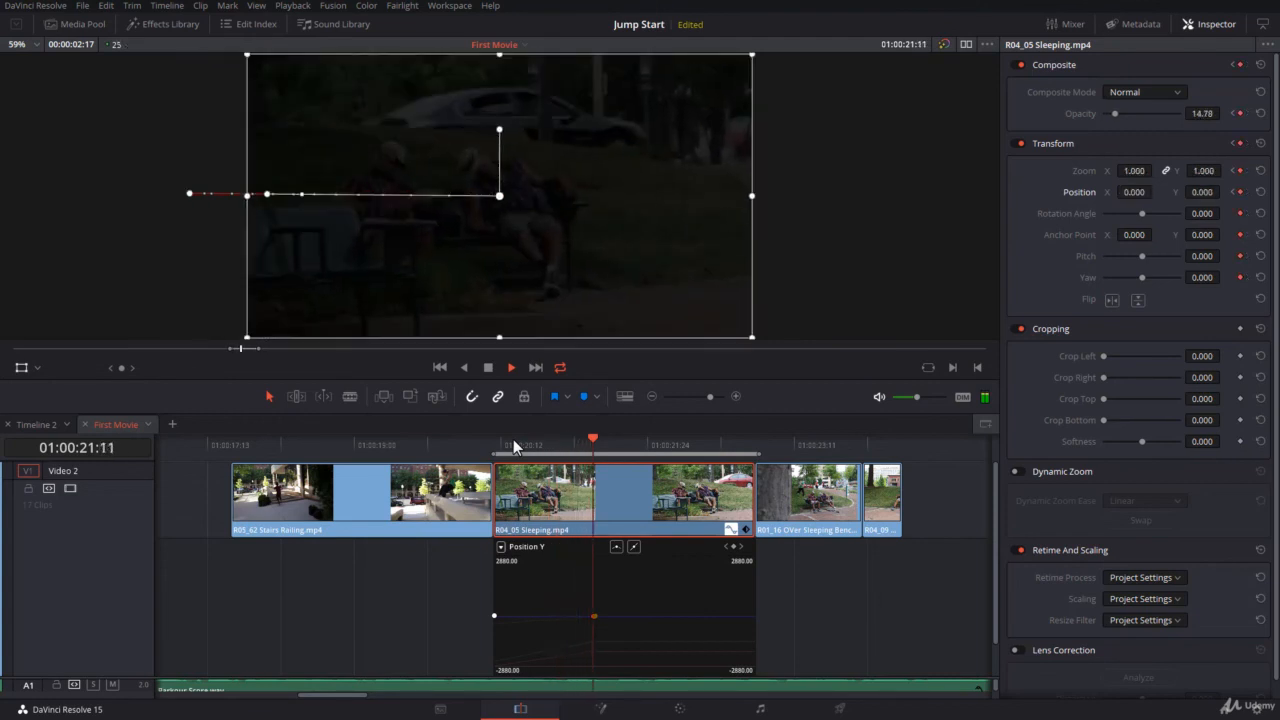